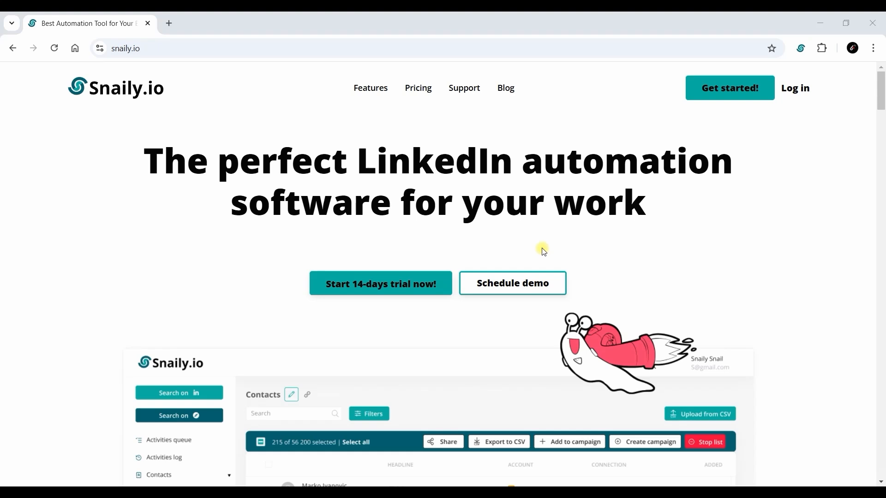
Log in to Snaily.io from the homepage to reach the empty Campaigns list
{"action": "left_click", "coordinate": [794, 87]}
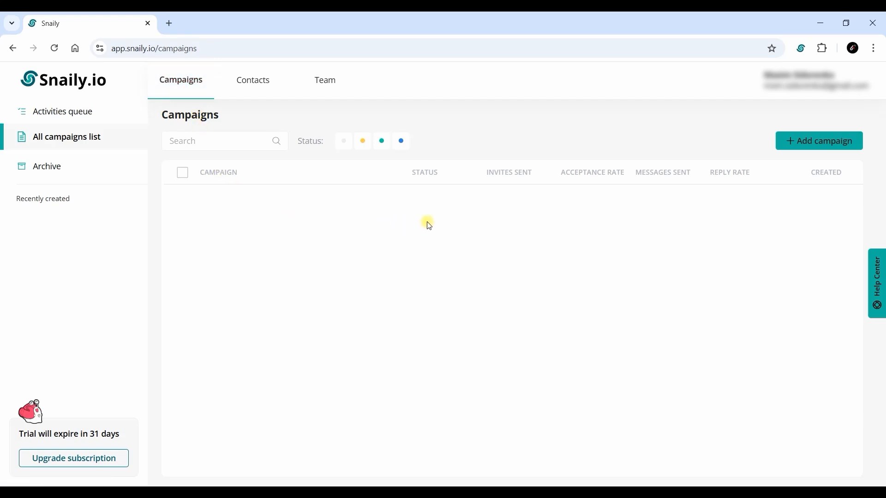
Create a draft campaign named 'Test 1' and open its overview from the Campaigns list
{"action": "left_click", "coordinate": [809, 143]}
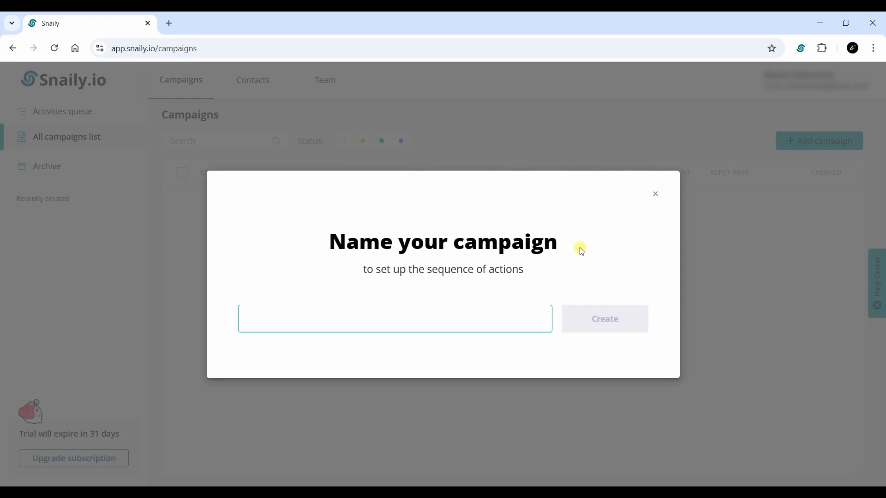
{"action": "type", "text": "Test"}
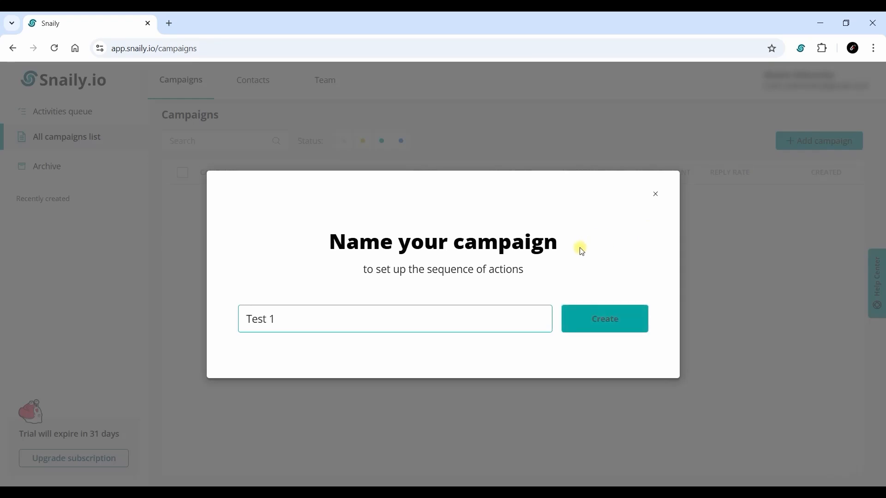
{"action": "type", "text": " 1"}
{"action": "left_click", "coordinate": [610, 321]}
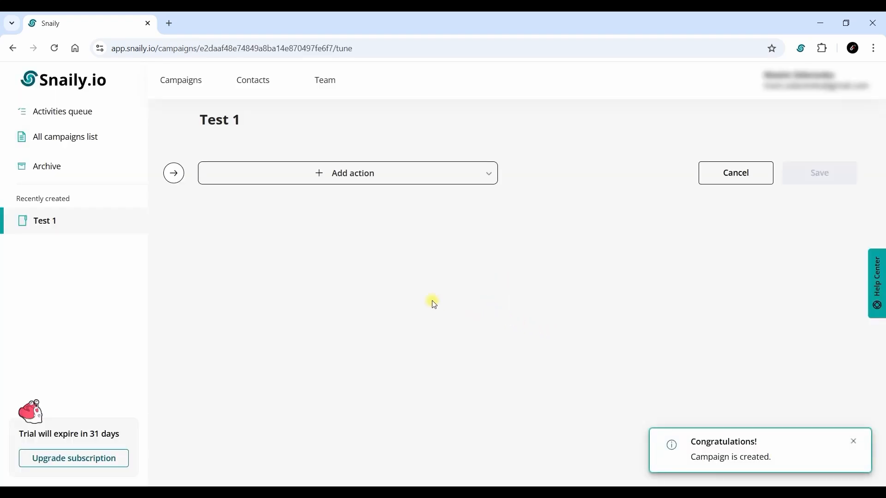
{"action": "left_click", "coordinate": [188, 82]}
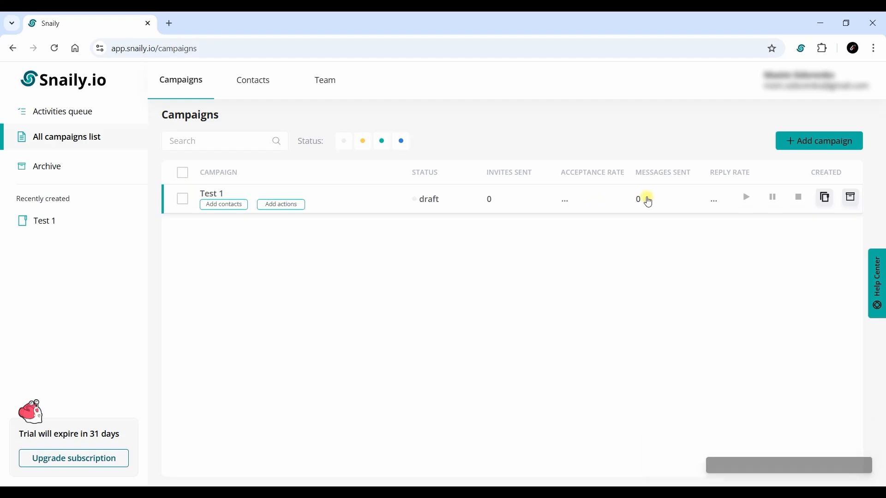
{"action": "left_click", "coordinate": [448, 202]}
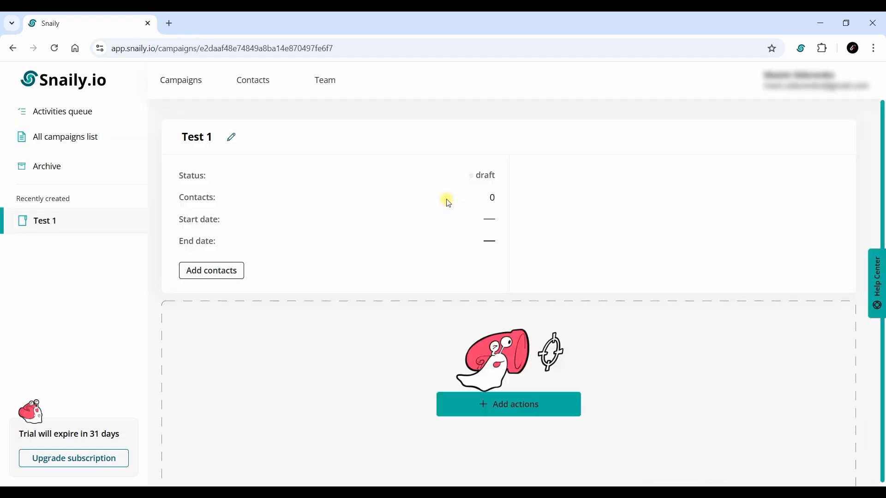
{"action": "scroll", "coordinate": [353, 233], "scroll_direction": "down", "scroll_amount": 1}
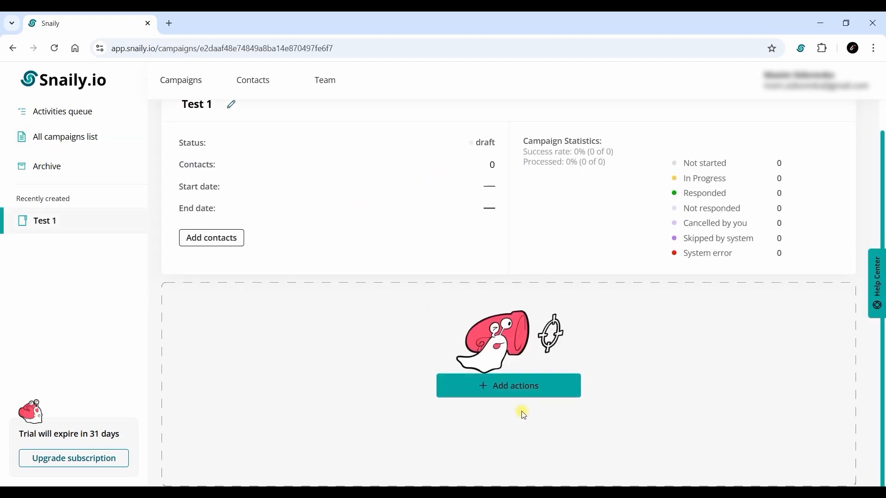
{"action": "scroll", "coordinate": [223, 243], "scroll_direction": "up", "scroll_amount": 1}
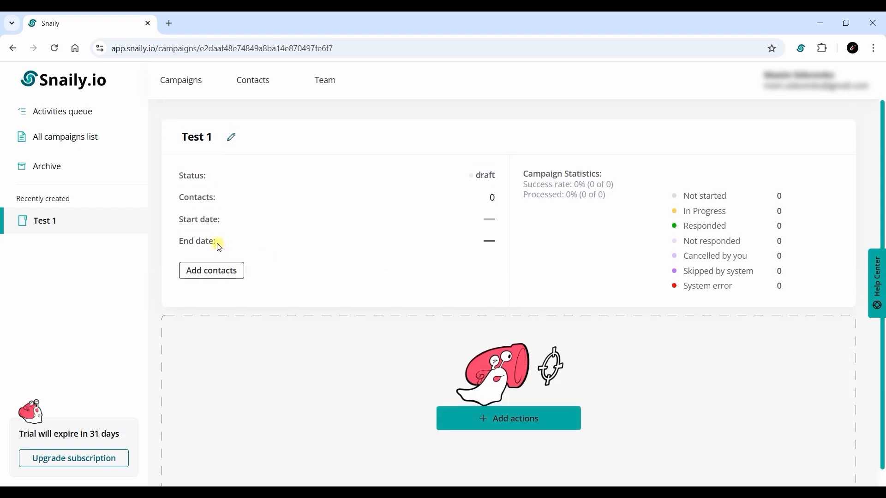
Show all 5036 contacts in the Contacts list, closing Filters without applying any
{"action": "left_click", "coordinate": [239, 83]}
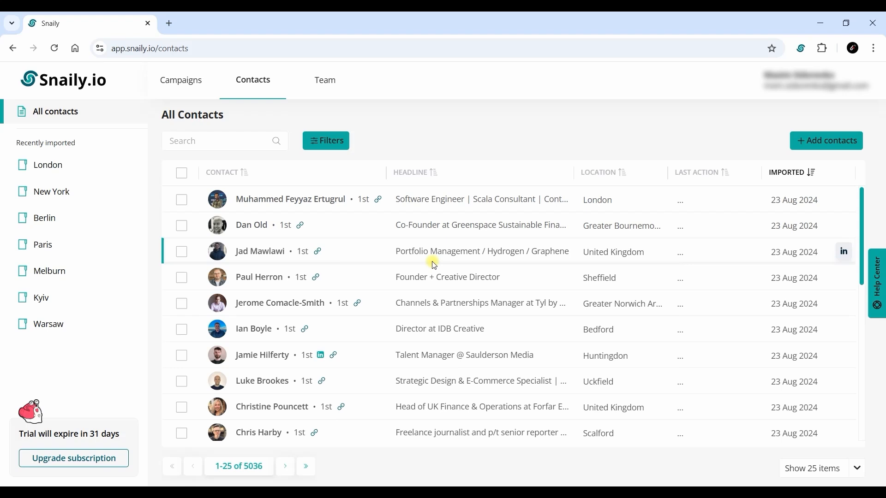
{"action": "left_click", "coordinate": [338, 146]}
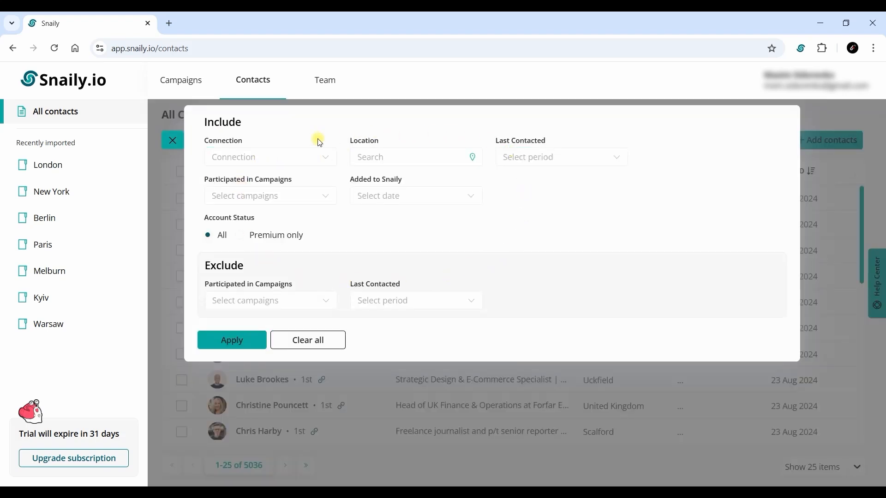
{"action": "left_click", "coordinate": [174, 139]}
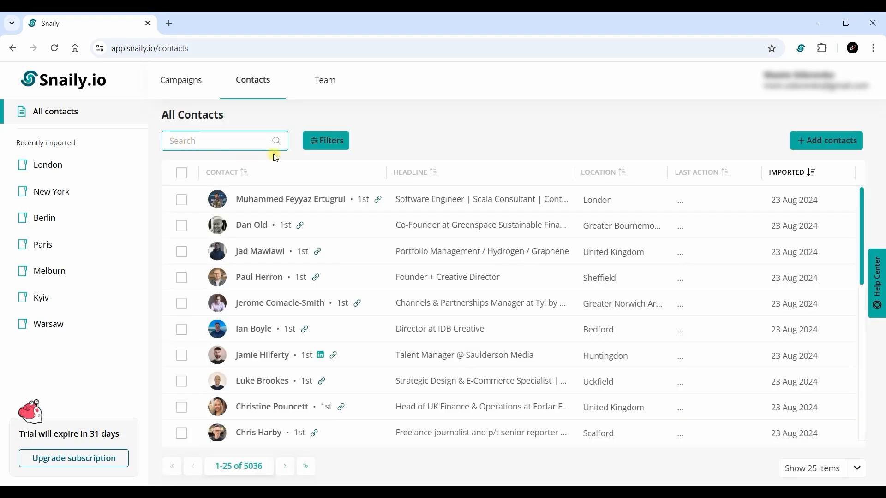
Look over the LinkedIn URLs and Customized Contacts import options, then open the 100-contact Paris list
{"action": "left_click", "coordinate": [805, 149]}
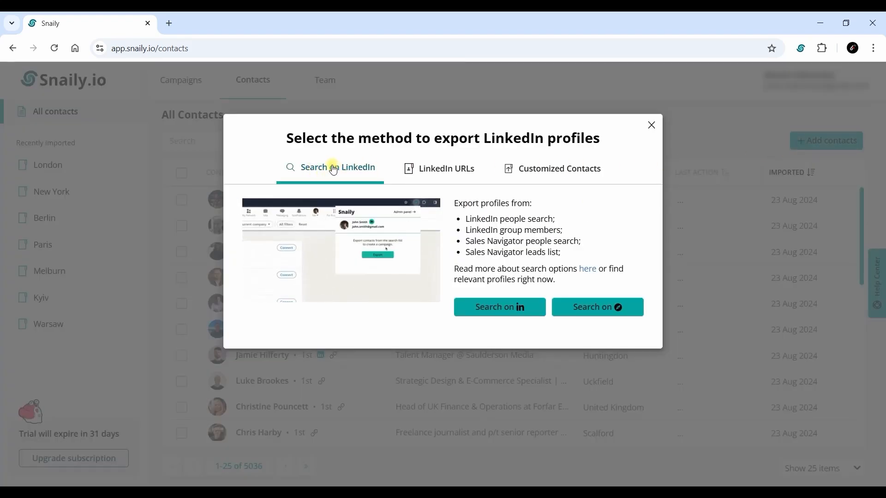
{"action": "left_click", "coordinate": [463, 176]}
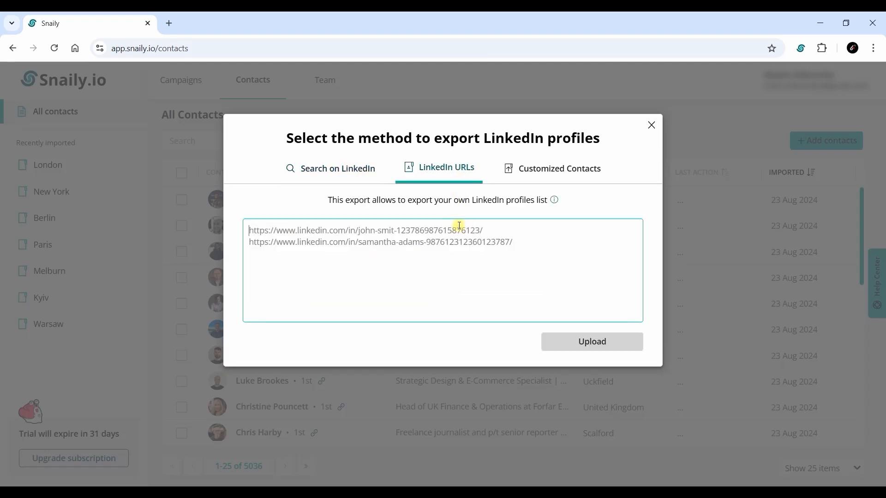
{"action": "left_click", "coordinate": [558, 173]}
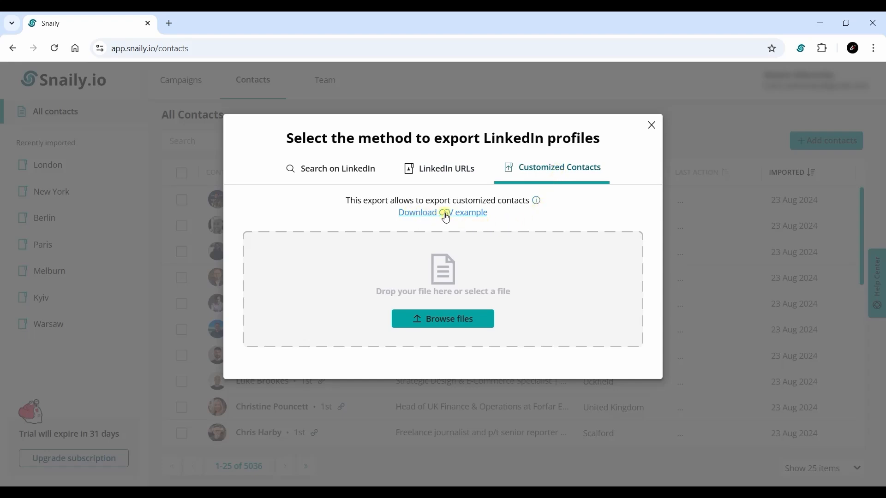
{"action": "left_click", "coordinate": [650, 125]}
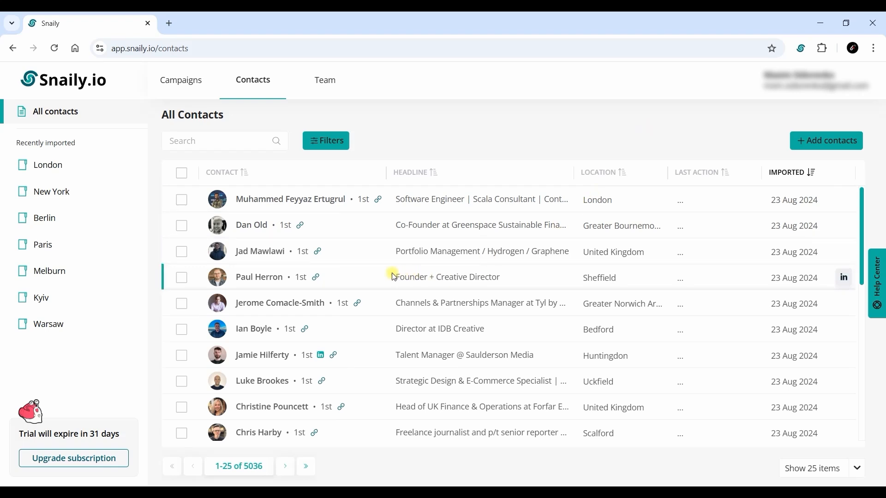
{"action": "left_click", "coordinate": [99, 242]}
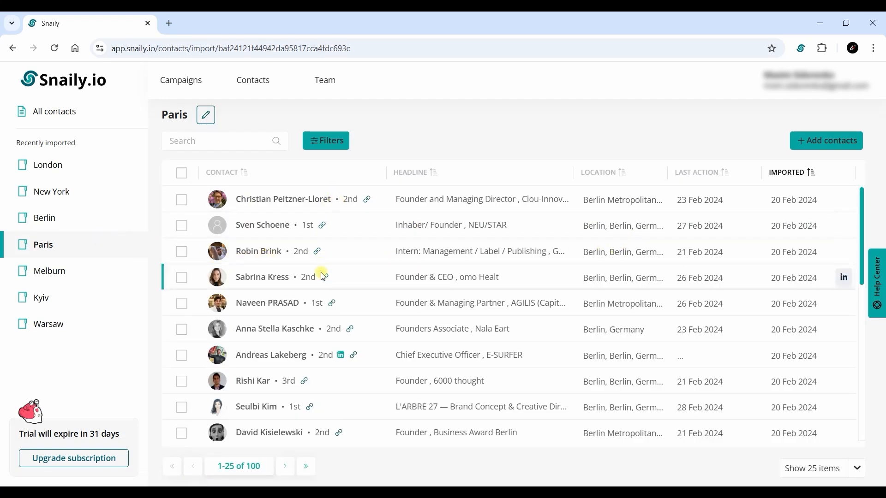
Filter the Paris list to 73 2nd-degree connections, select them all, and start a campaign
{"action": "left_click", "coordinate": [323, 140]}
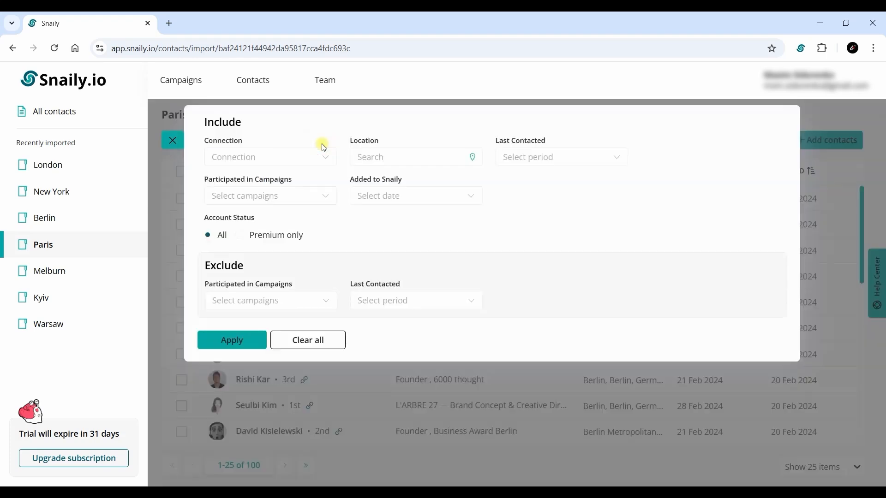
{"action": "left_click", "coordinate": [329, 159]}
{"action": "left_click", "coordinate": [284, 196]}
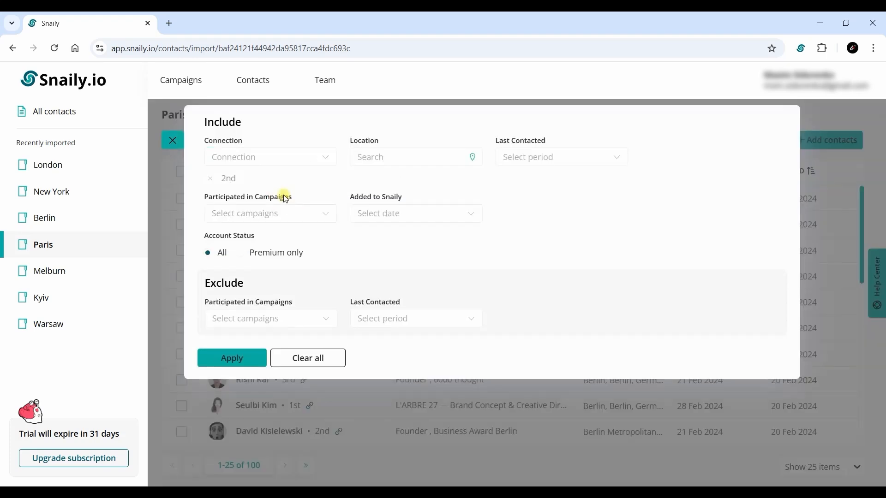
{"action": "left_click", "coordinate": [248, 359]}
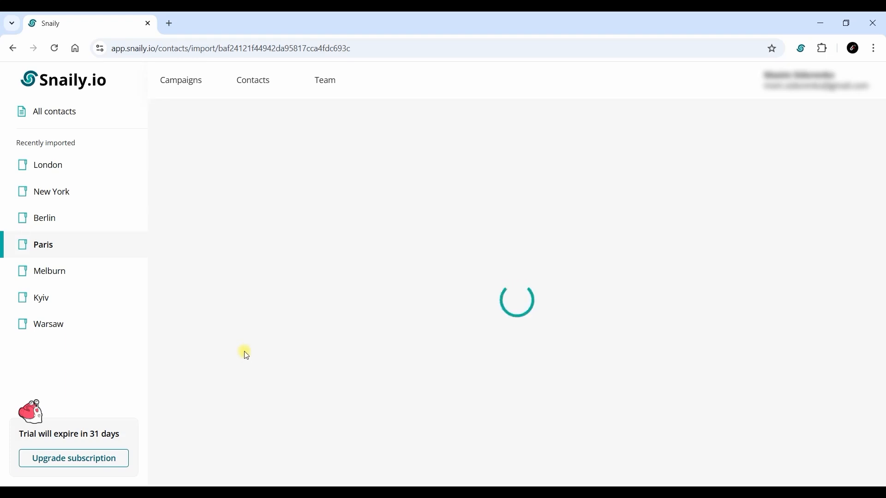
{"action": "left_click", "coordinate": [182, 173]}
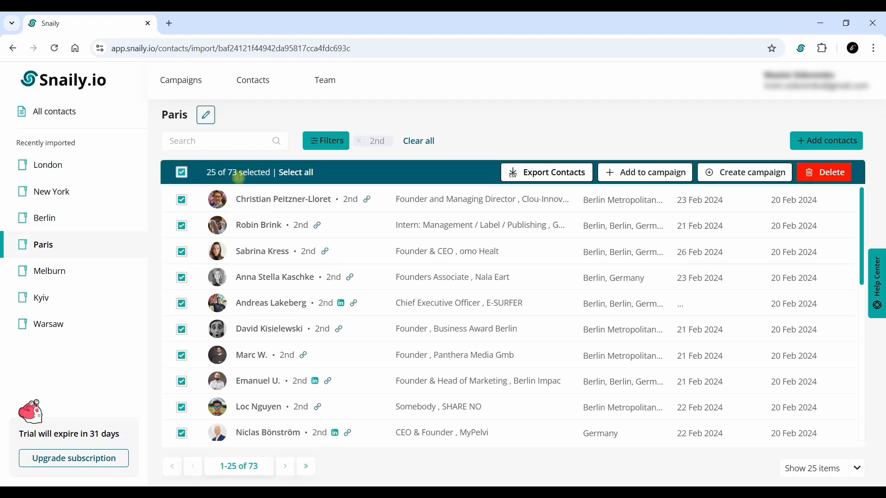
{"action": "left_click", "coordinate": [718, 172]}
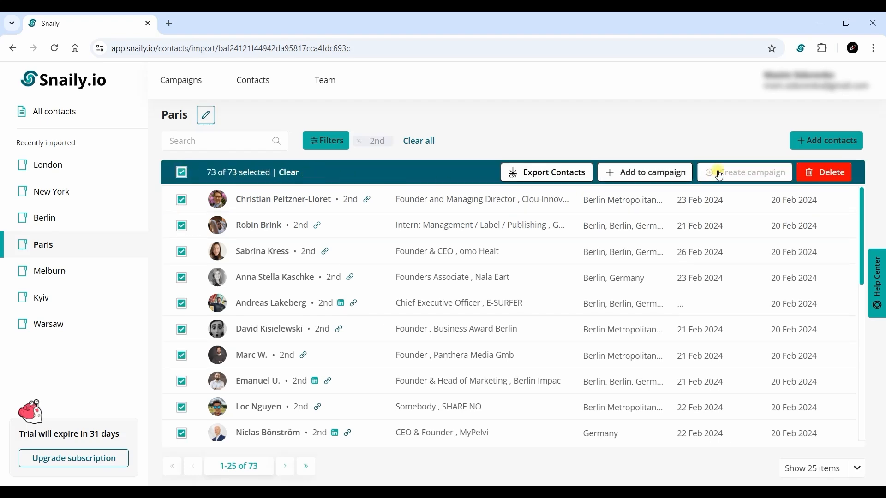
Create the campaign 'Test 2' and add Connect as its first action
{"action": "type", "text": "Test 2"}
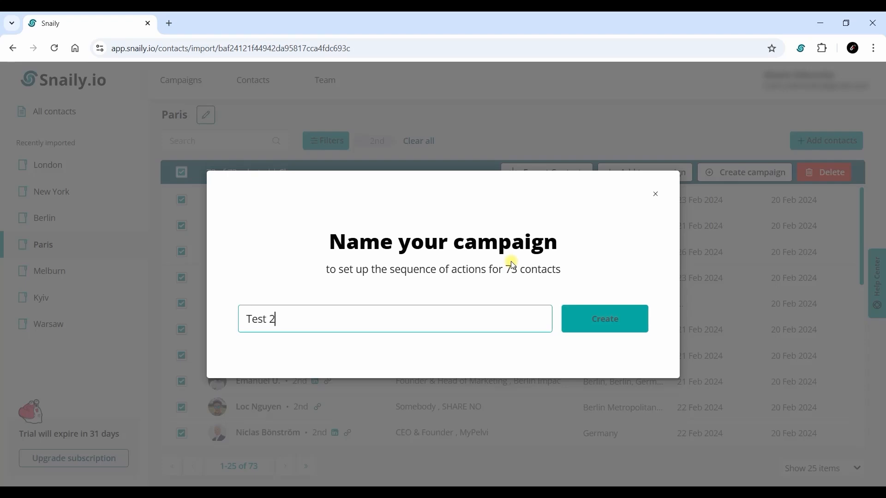
{"action": "left_click", "coordinate": [601, 317]}
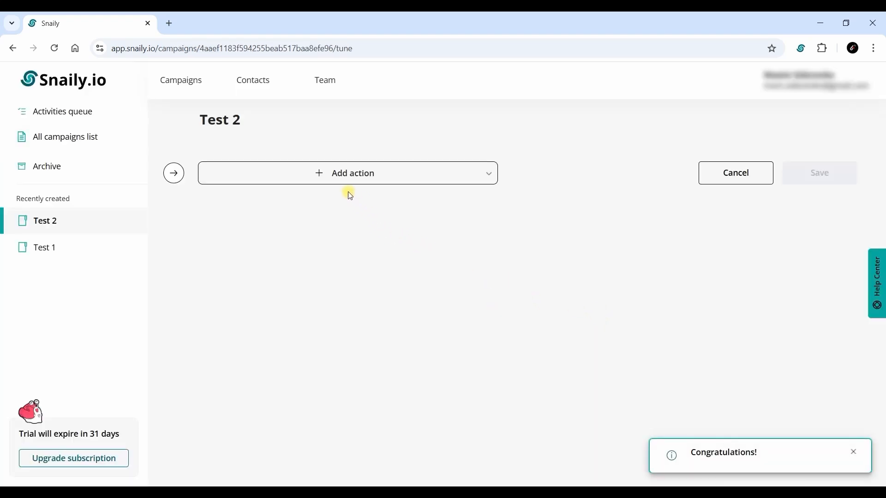
{"action": "left_click", "coordinate": [315, 179]}
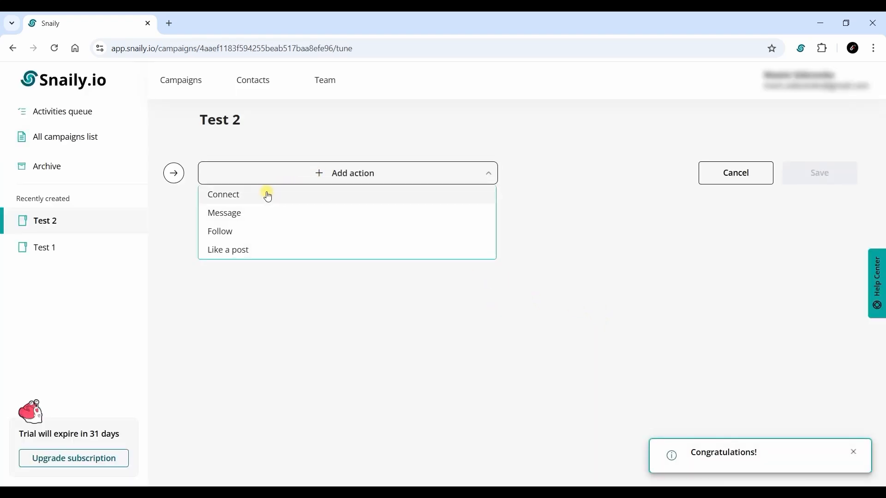
{"action": "left_click", "coordinate": [267, 194]}
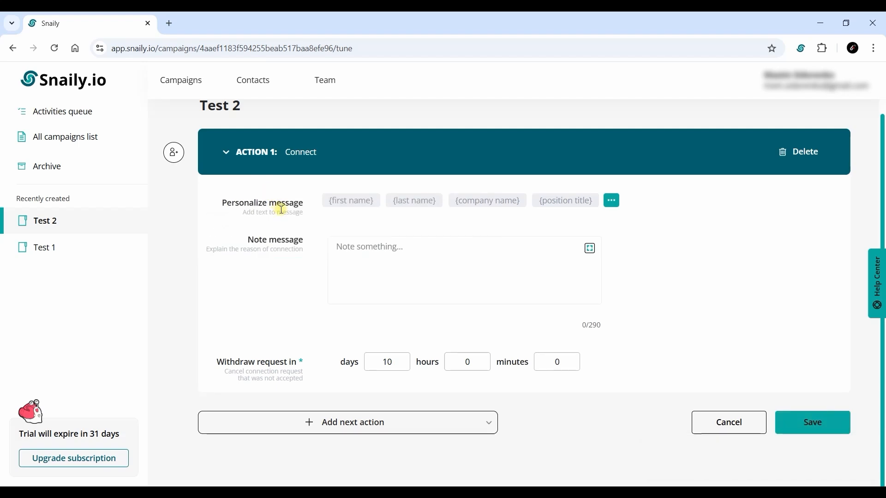
Set the Connect note to 'Hello {first name}, Let's connect!' and withdraw after 20 days
{"action": "scroll", "coordinate": [281, 210], "scroll_direction": "up", "scroll_amount": 1}
{"action": "left_click", "coordinate": [382, 275]}
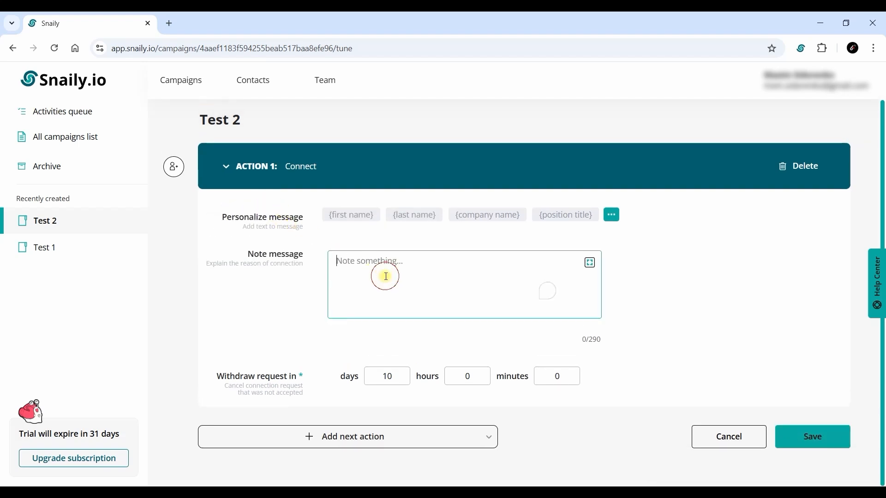
{"action": "type", "text": "Hello"}
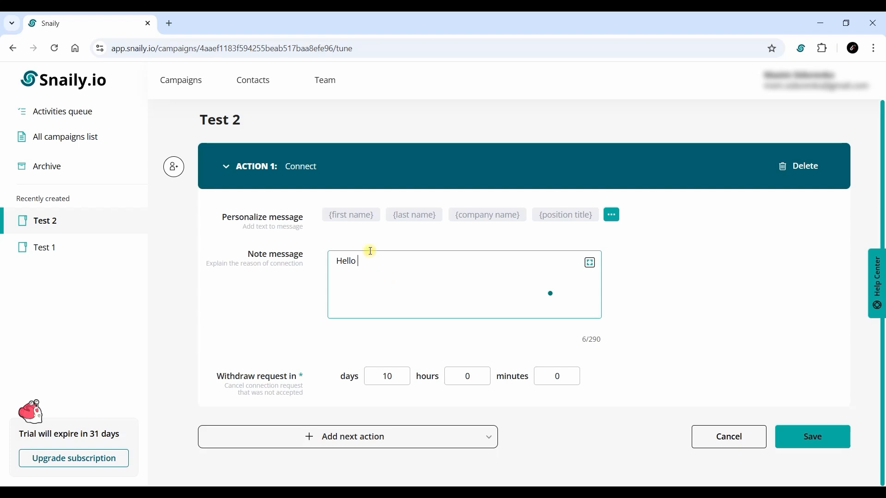
{"action": "left_click", "coordinate": [356, 218]}
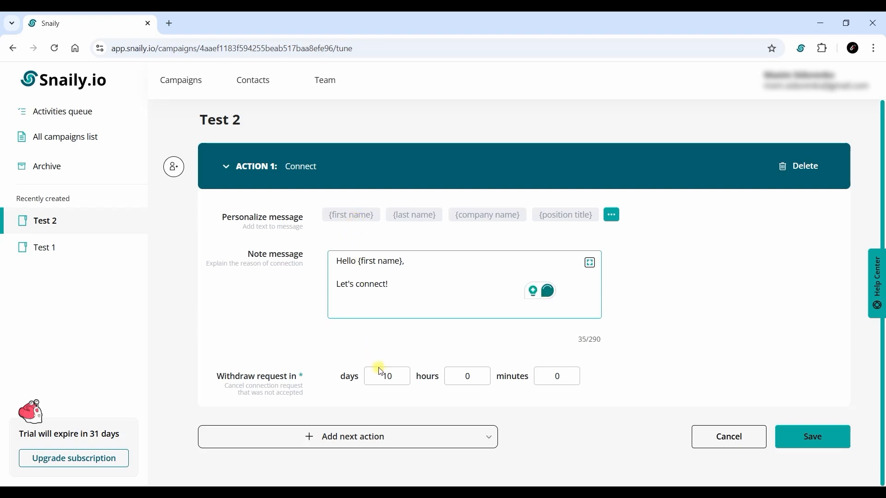
{"action": "double_click", "coordinate": [390, 377]}
{"action": "type", "text": "20"}
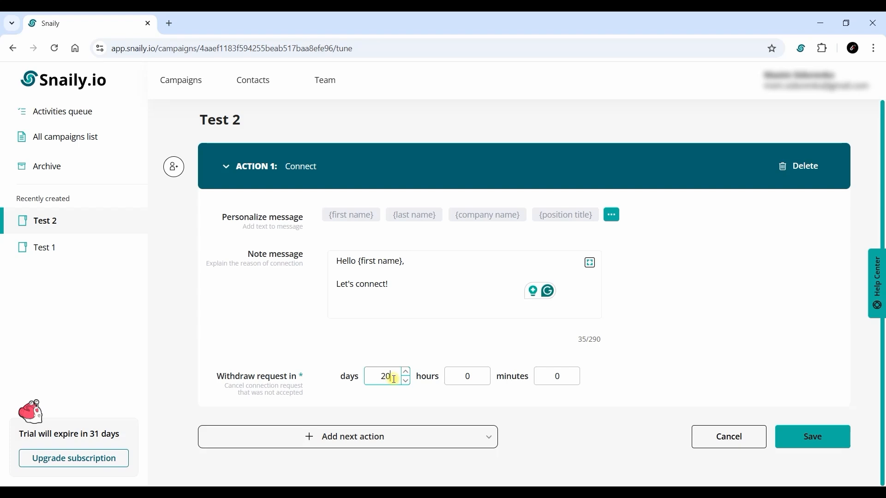
{"action": "left_click", "coordinate": [405, 401]}
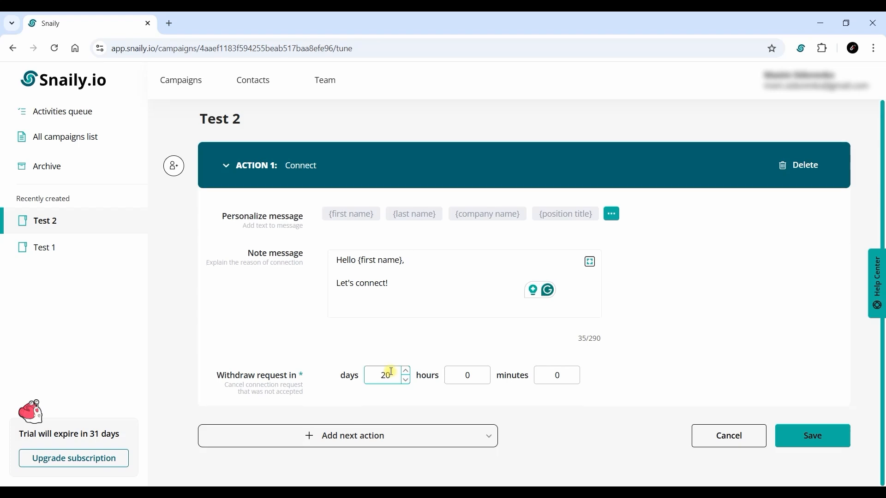
{"action": "scroll", "coordinate": [383, 374], "scroll_direction": "down", "scroll_amount": 1}
Add a Message action sent 1 day 1 hour 30 minutes after connecting, with a 10-day no-response delay
{"action": "left_click", "coordinate": [387, 418]}
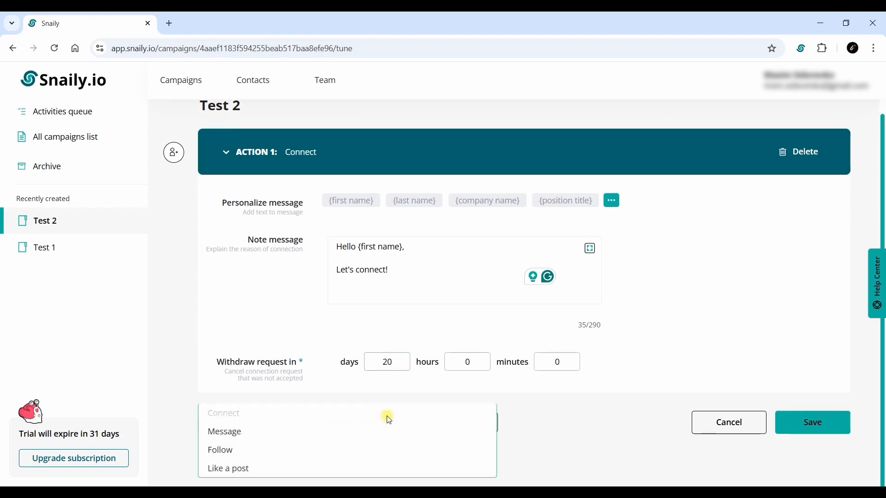
{"action": "left_click", "coordinate": [227, 431]}
{"action": "scroll", "coordinate": [352, 317], "scroll_direction": "up", "scroll_amount": 1}
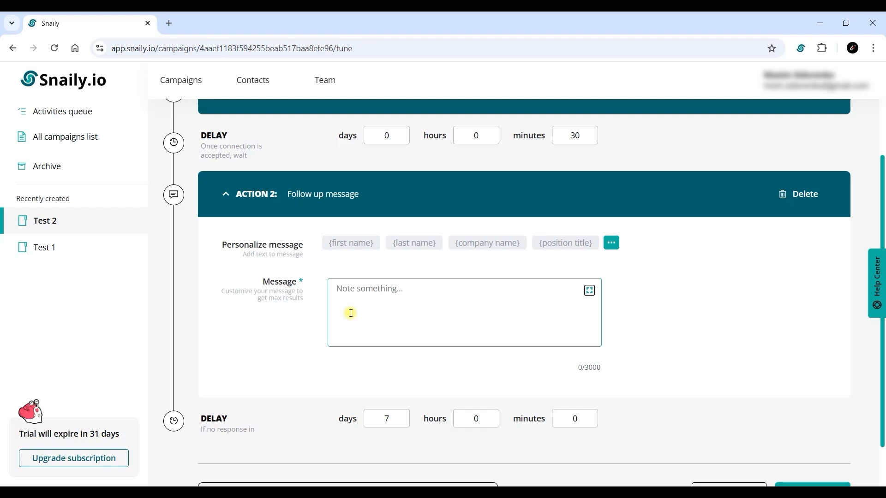
{"action": "double_click", "coordinate": [379, 135]}
{"action": "type", "text": "1"}
{"action": "double_click", "coordinate": [467, 134]}
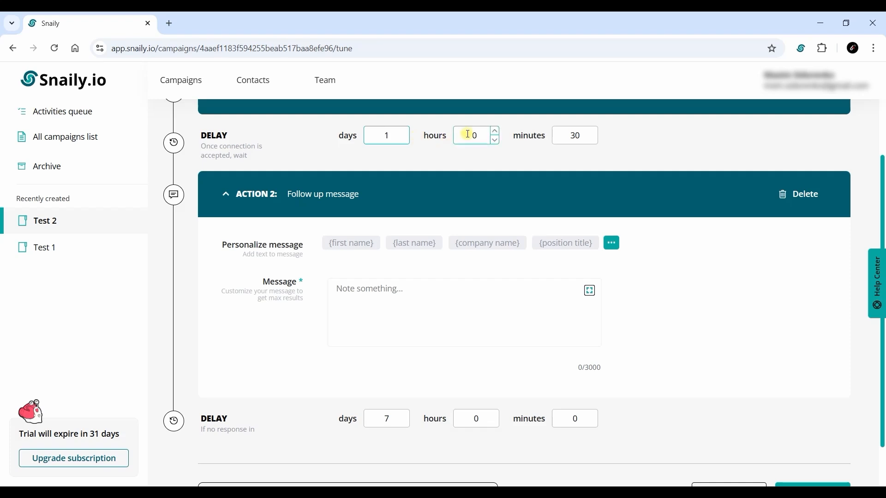
{"action": "type", "text": "1"}
{"action": "left_click", "coordinate": [471, 157]}
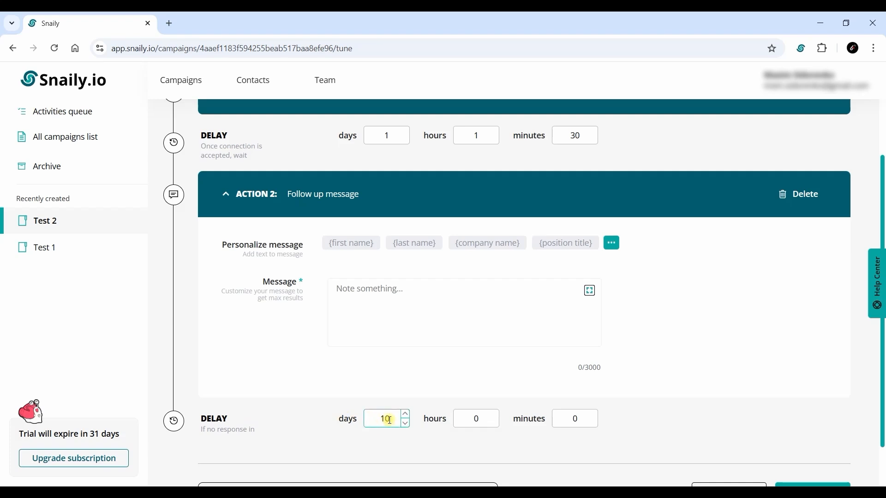
Write the follow-up message 'Hi {first name}!' and save the campaign
{"action": "left_click", "coordinate": [376, 300]}
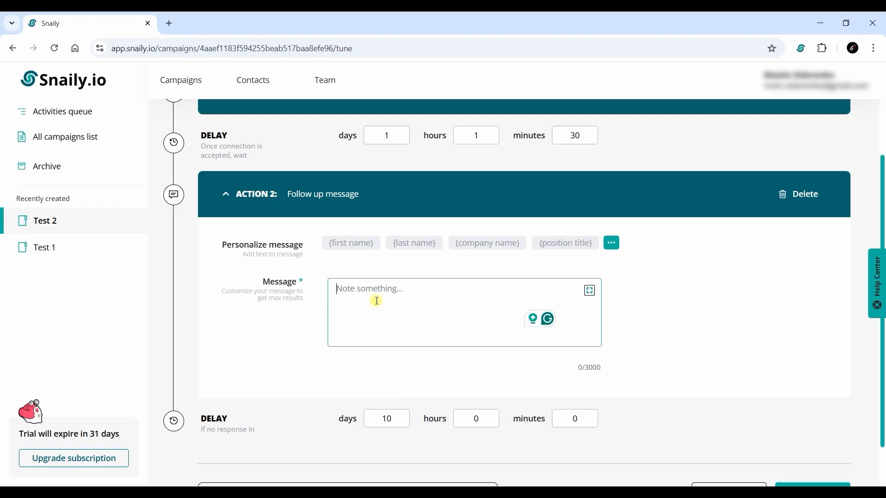
{"action": "type", "text": "Hi"}
{"action": "left_click", "coordinate": [352, 245]}
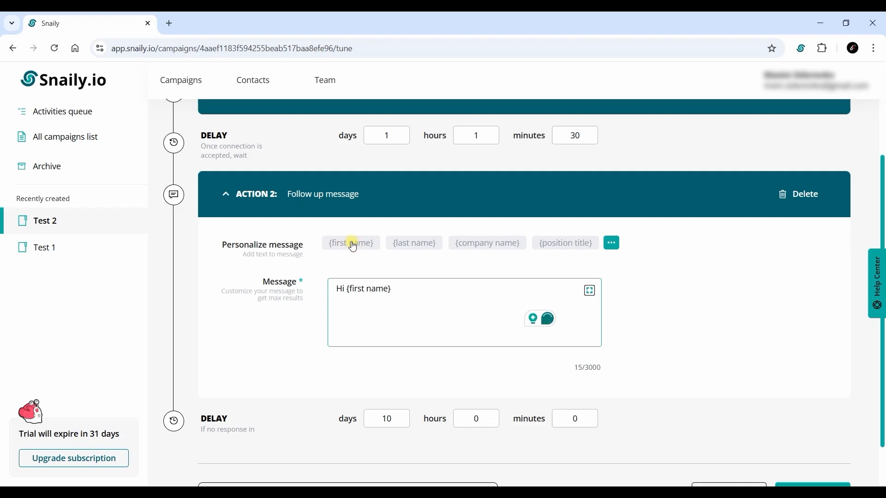
{"action": "scroll", "coordinate": [370, 272], "scroll_direction": "down", "scroll_amount": 2}
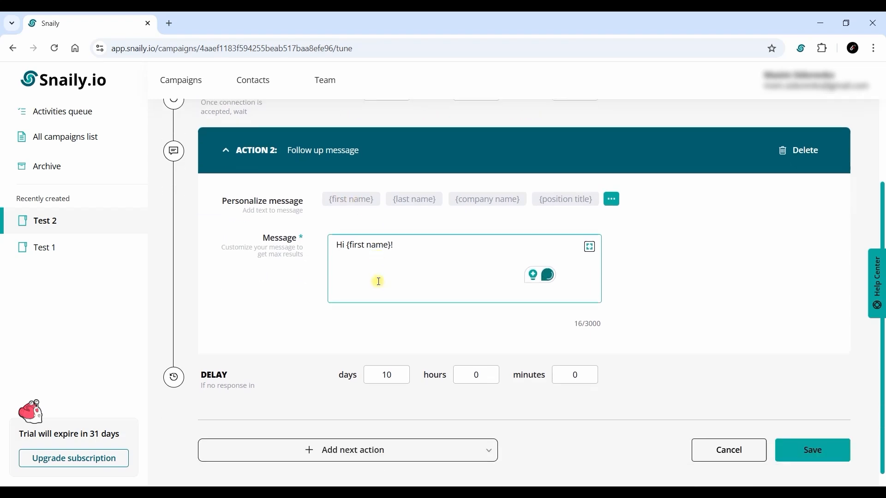
{"action": "type", "text": "!"}
{"action": "left_click", "coordinate": [806, 425]}
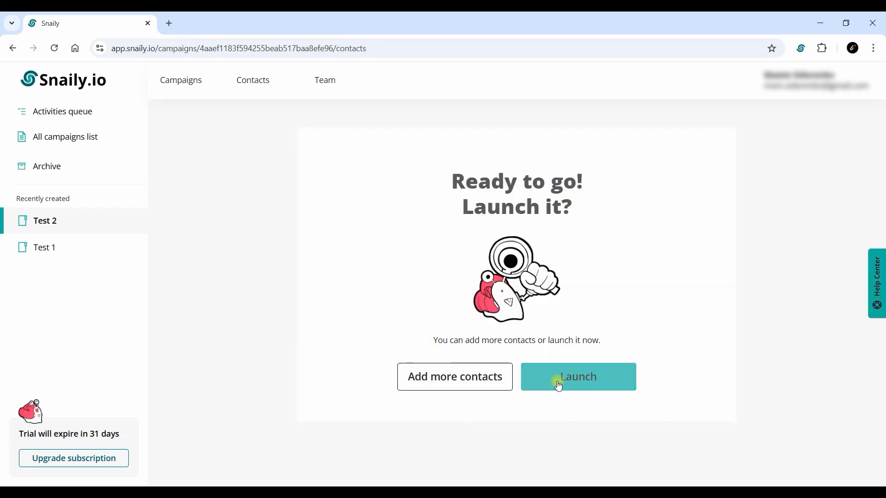
Launch Test 2 for its 73 contacts and check the scheduled Activities queue
{"action": "left_click", "coordinate": [560, 382]}
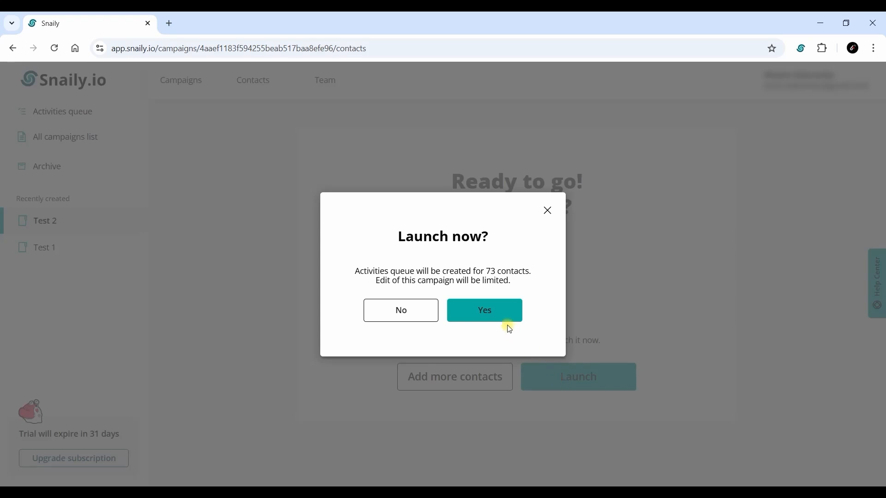
{"action": "left_click", "coordinate": [502, 319]}
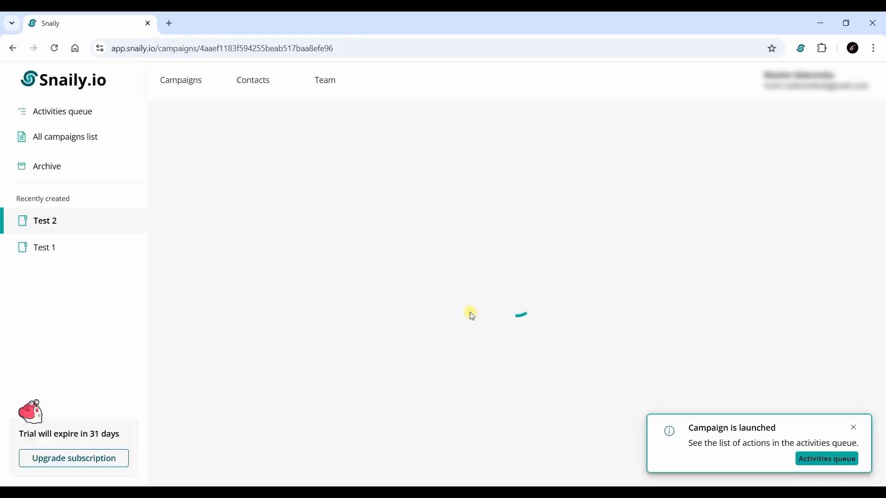
{"action": "left_click", "coordinate": [96, 118]}
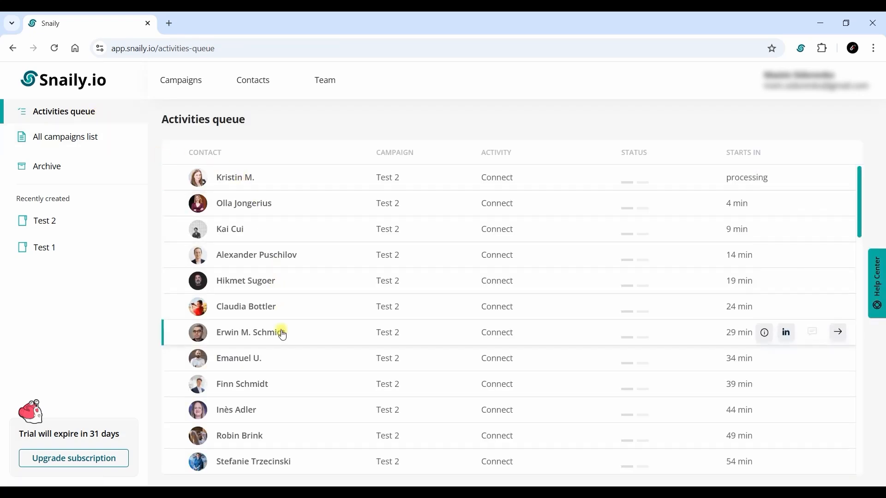
{"action": "scroll", "coordinate": [283, 360], "scroll_direction": "down", "scroll_amount": 3}
{"action": "scroll", "coordinate": [285, 372], "scroll_direction": "up", "scroll_amount": 3}
{"action": "left_click", "coordinate": [184, 87]}
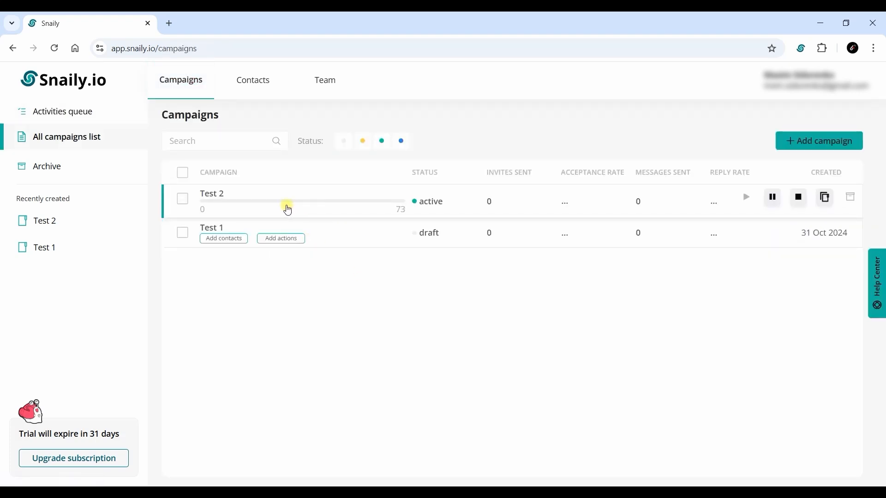
{"action": "left_click", "coordinate": [312, 201]}
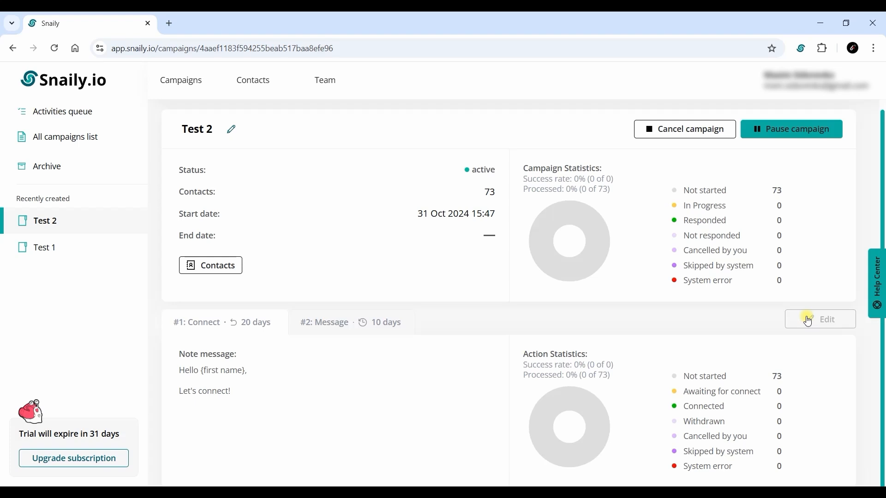
On the account page, change Max invitations per day from 15 to 20
{"action": "left_click", "coordinate": [793, 83]}
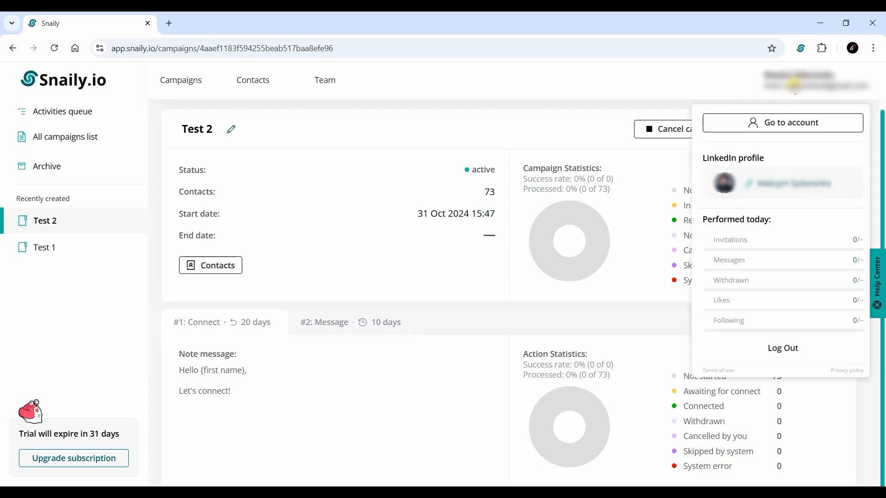
{"action": "left_click", "coordinate": [788, 123]}
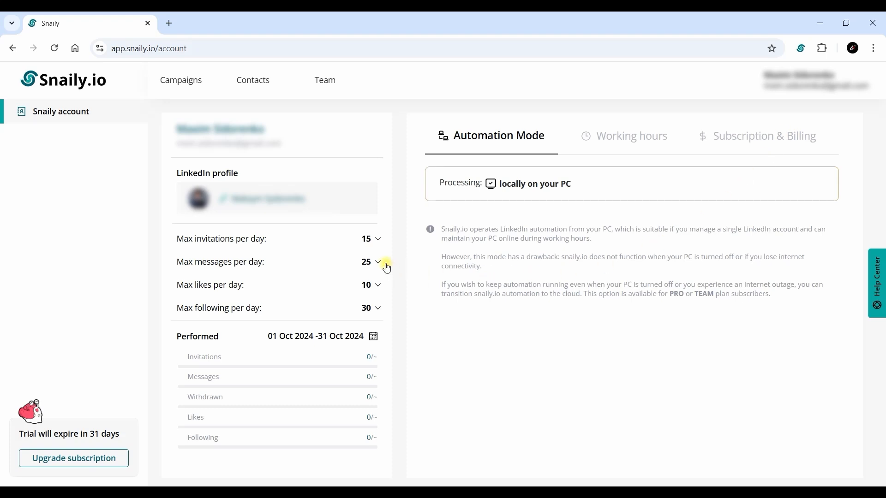
{"action": "left_click", "coordinate": [372, 237]}
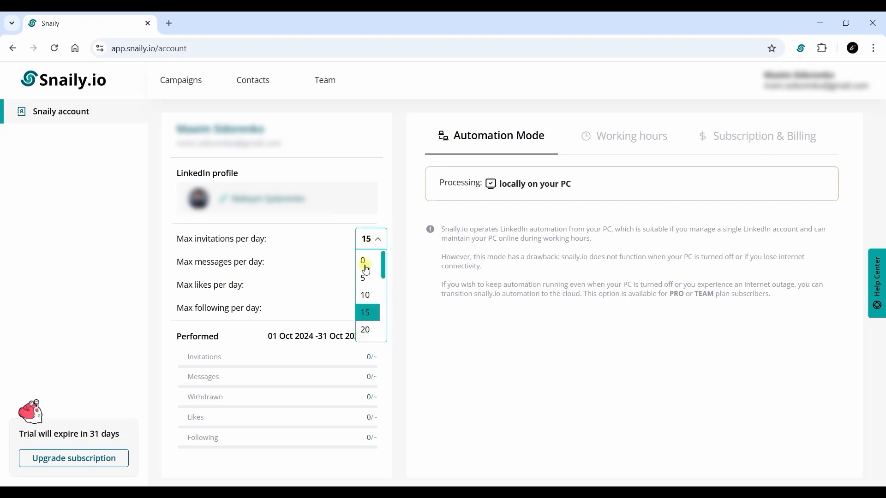
{"action": "left_click", "coordinate": [371, 330]}
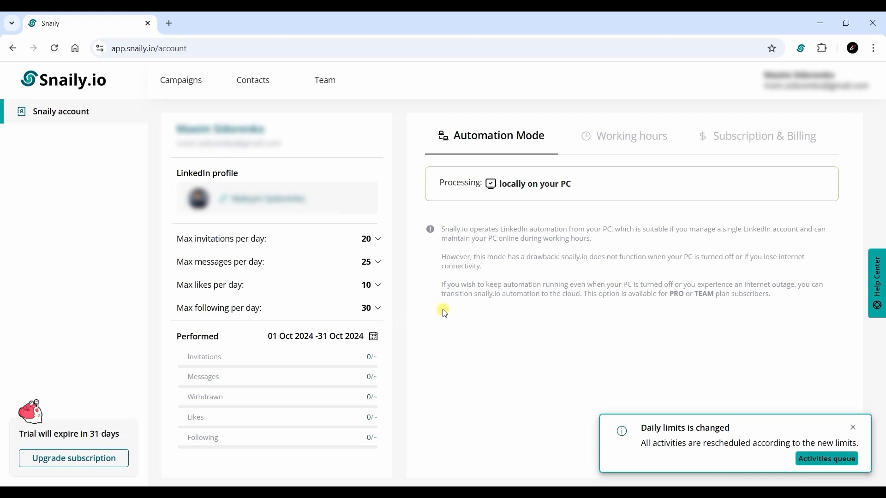
{"action": "left_click", "coordinate": [621, 138]}
Switch the working-hours time zone to GMT+02:00, then go back to Campaigns
{"action": "left_click", "coordinate": [682, 178]}
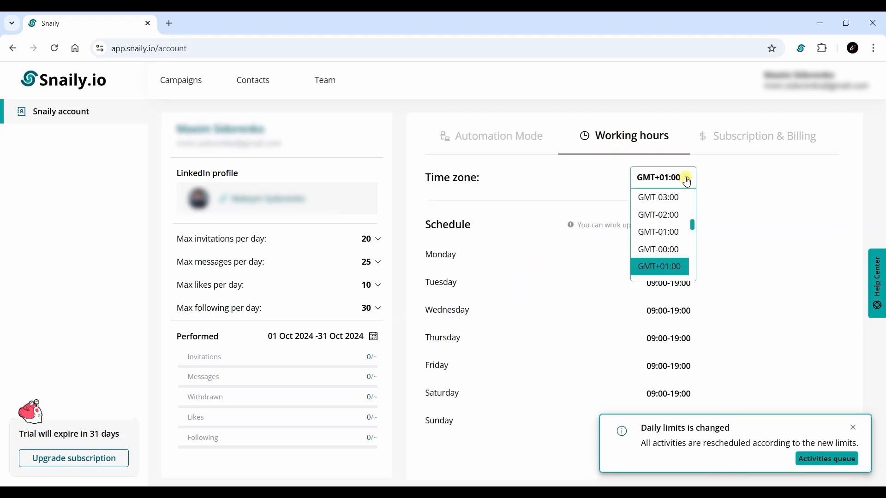
{"action": "scroll", "coordinate": [667, 239], "scroll_direction": "down", "scroll_amount": 1}
{"action": "left_click", "coordinate": [665, 227]}
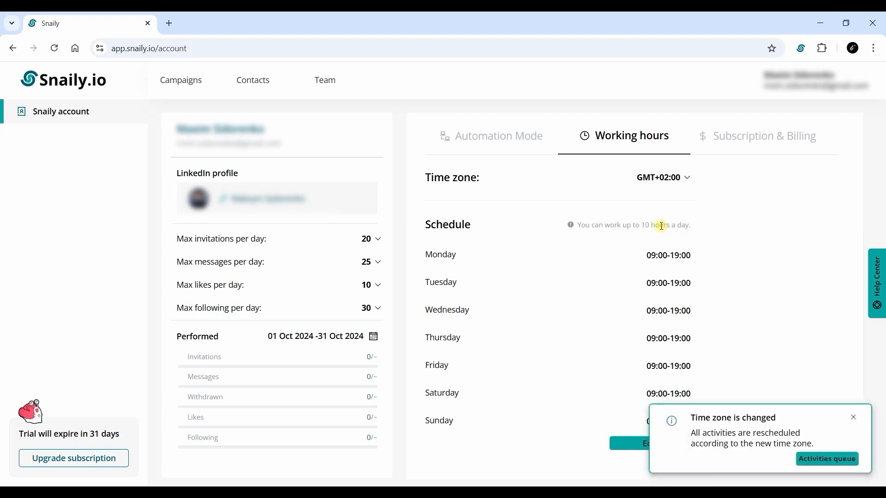
{"action": "left_click", "coordinate": [201, 90]}
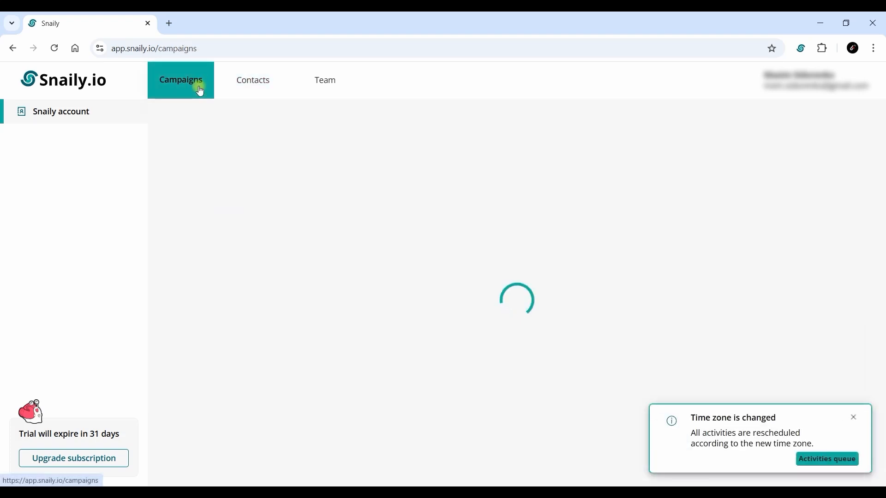